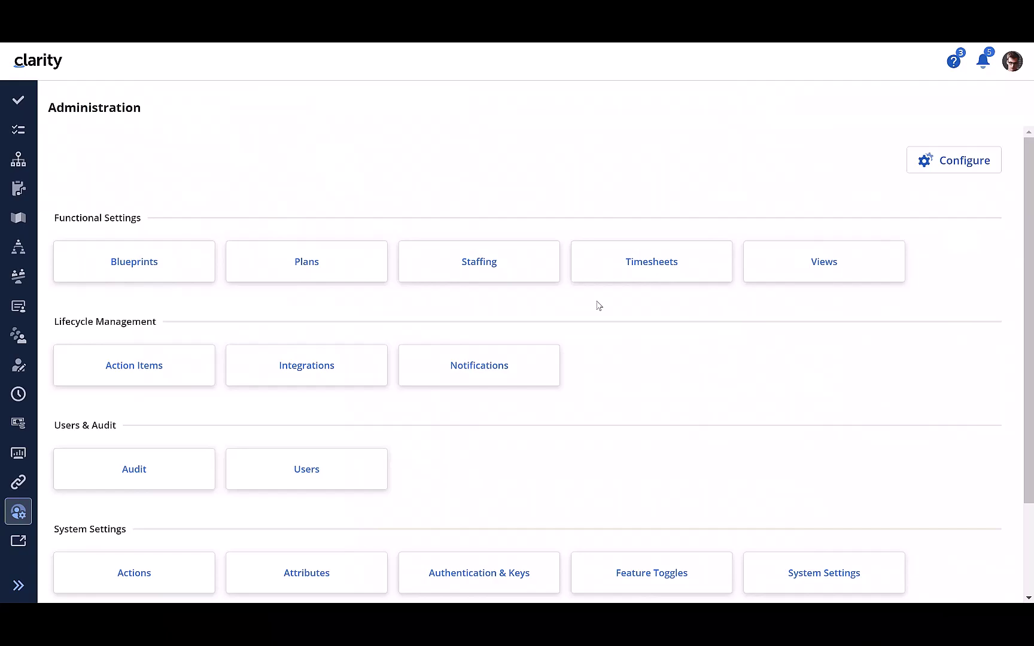
Step: Open the Skills inventory listing 56 skills, and check its import/export actions
scroll(598, 306, "down", 2)
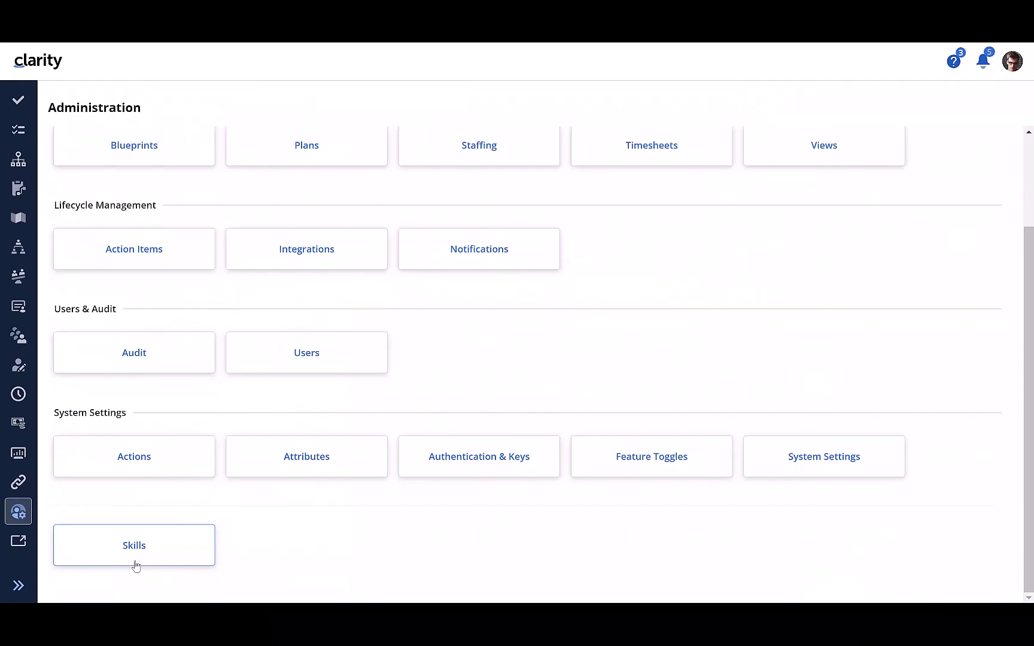
left_click(138, 547)
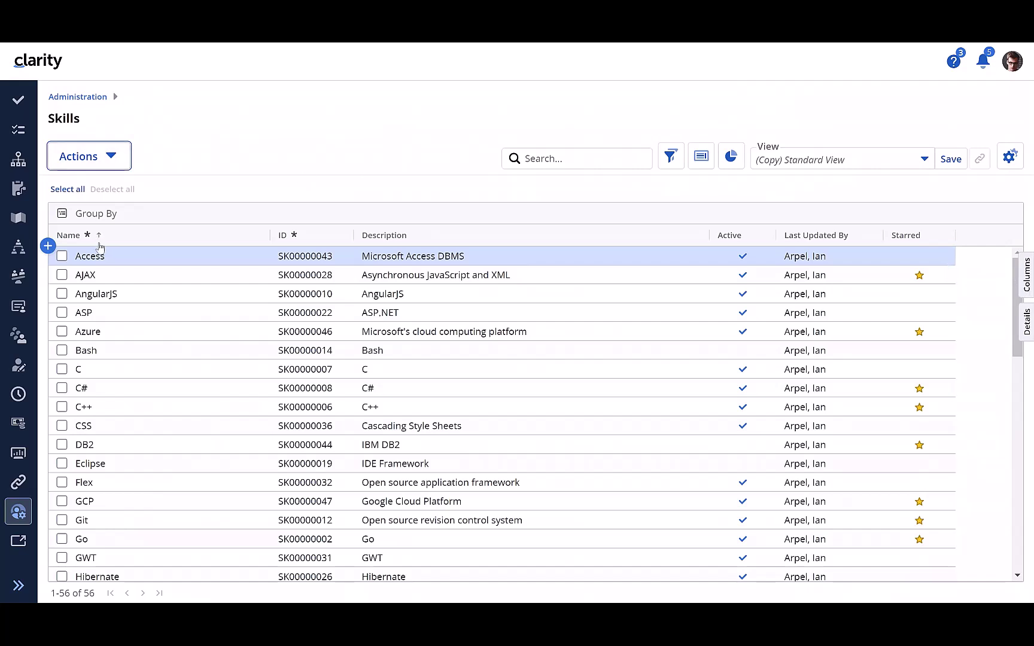
left_click(110, 156)
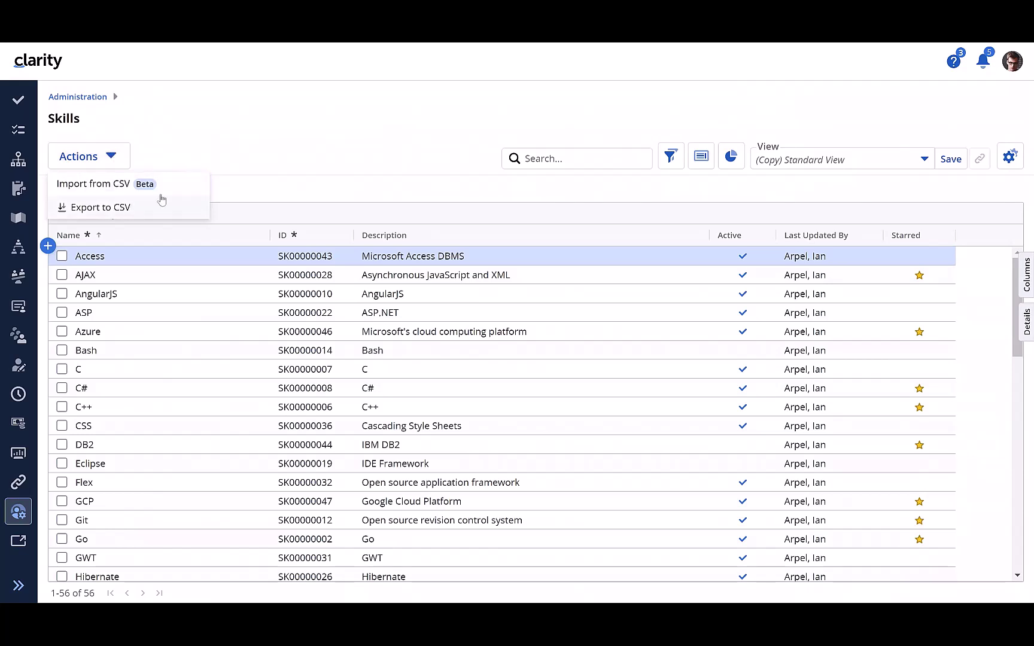
left_click(235, 161)
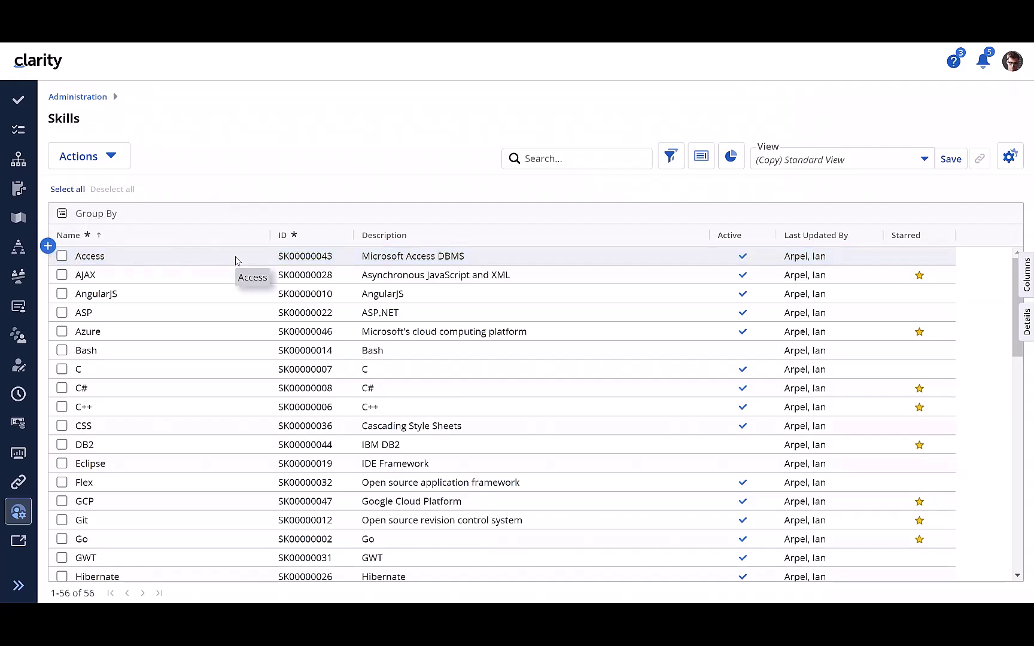
Step: Add a new skill named 'Docker' with description 'Docker' (ID SK00000059)
left_click(236, 260)
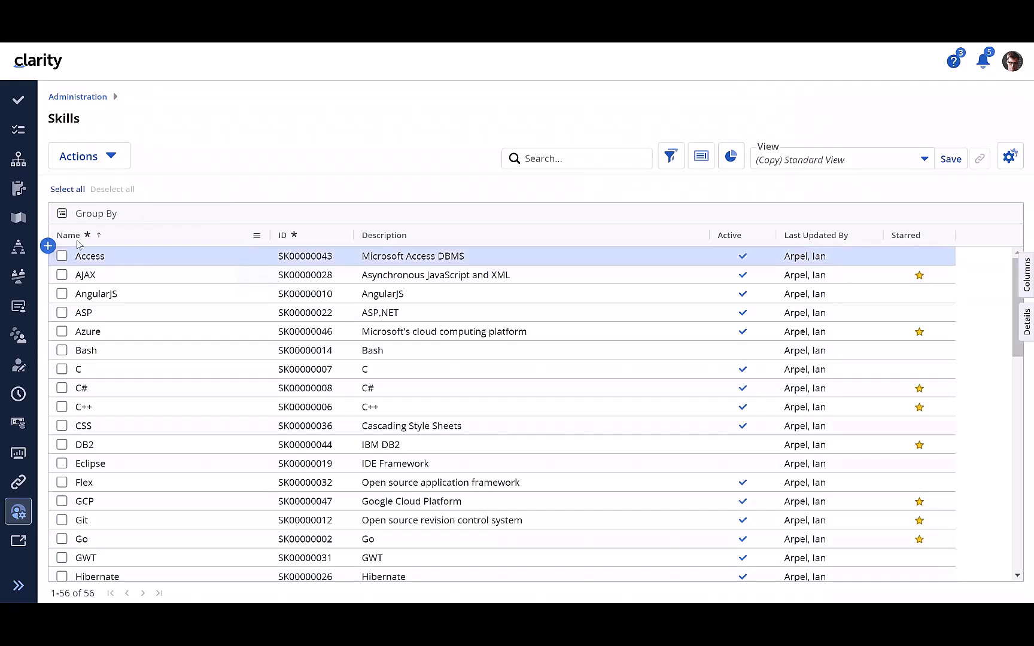
left_click(48, 246)
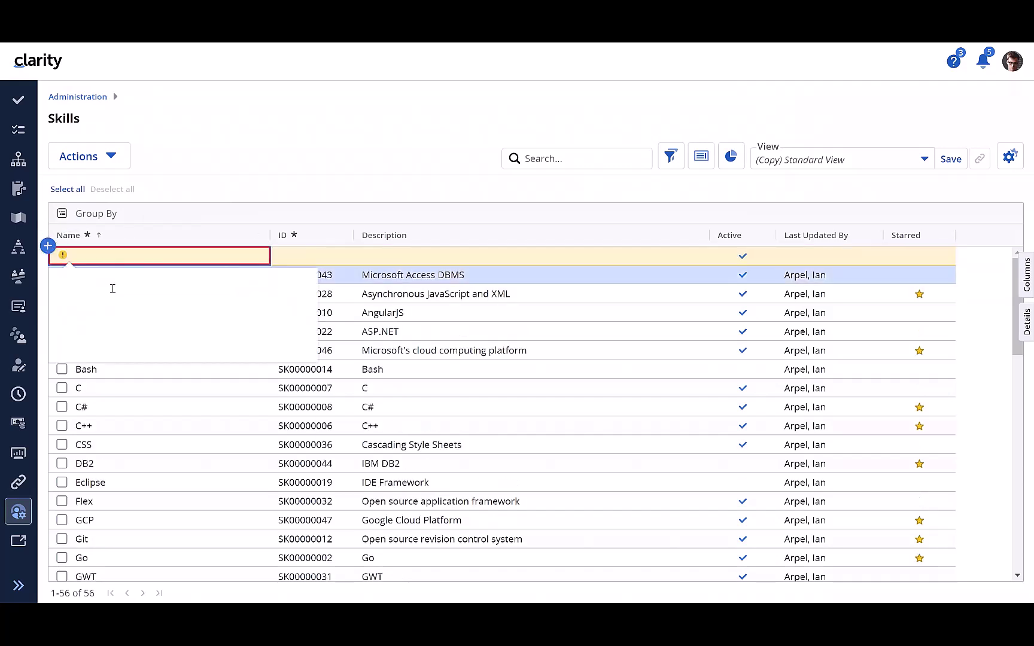
type("Docker")
left_click(416, 103)
left_click(406, 259)
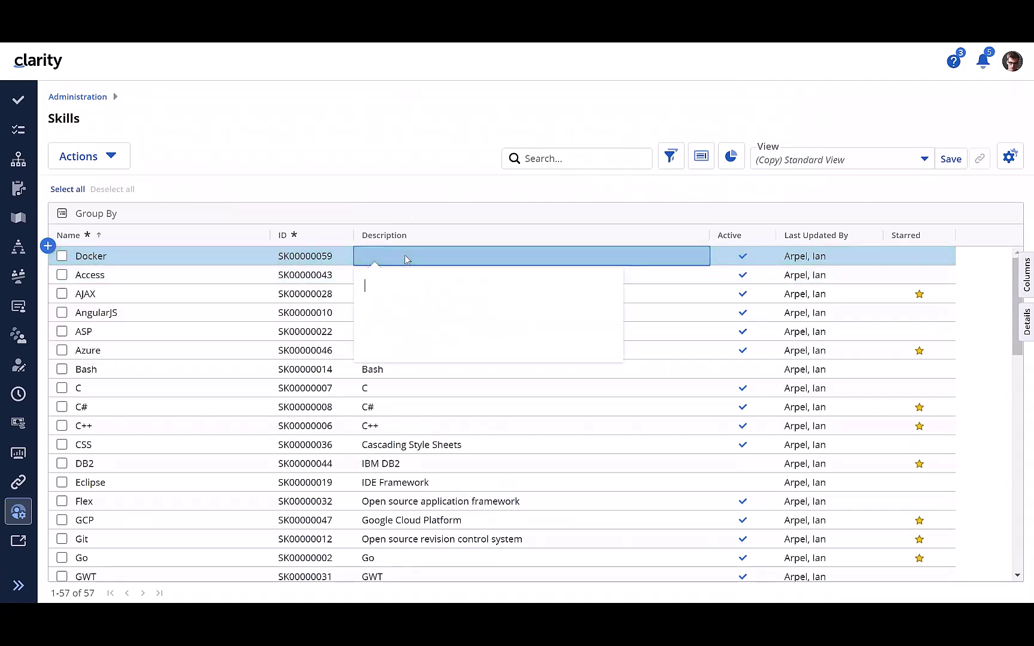
type("Docker")
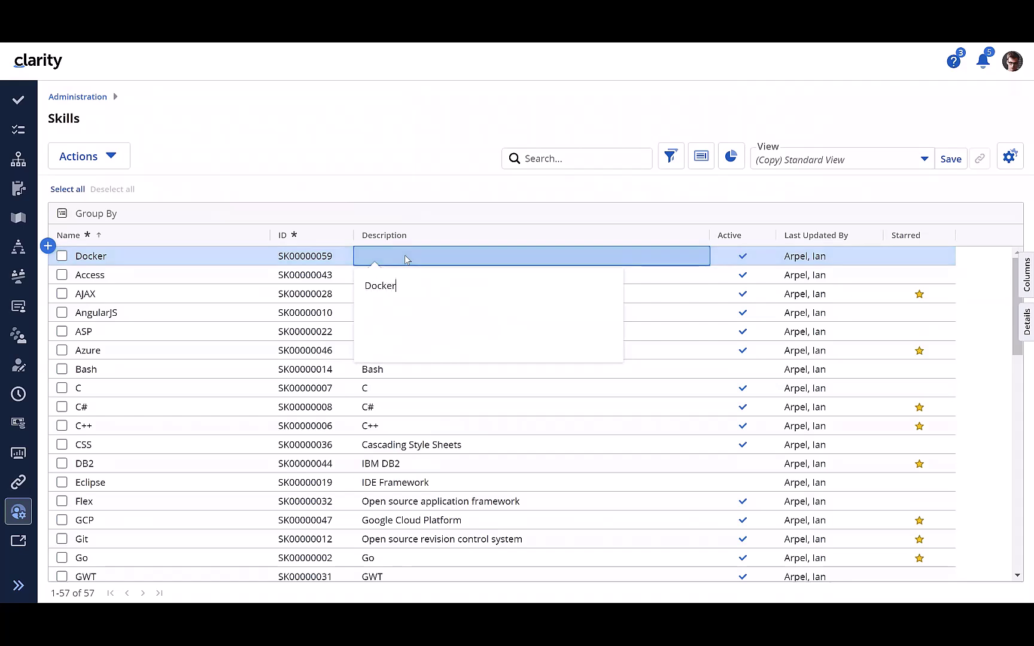
left_click(403, 166)
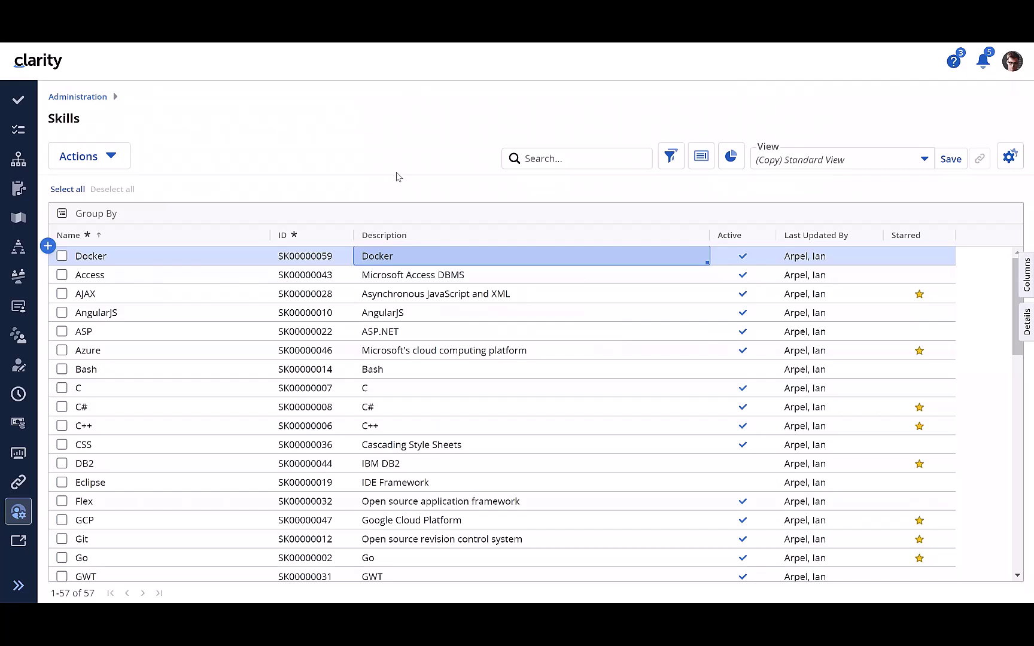
Step: Change Docker's description to 'A platform for software containerization' and open the Skill object's properties
left_click(453, 256)
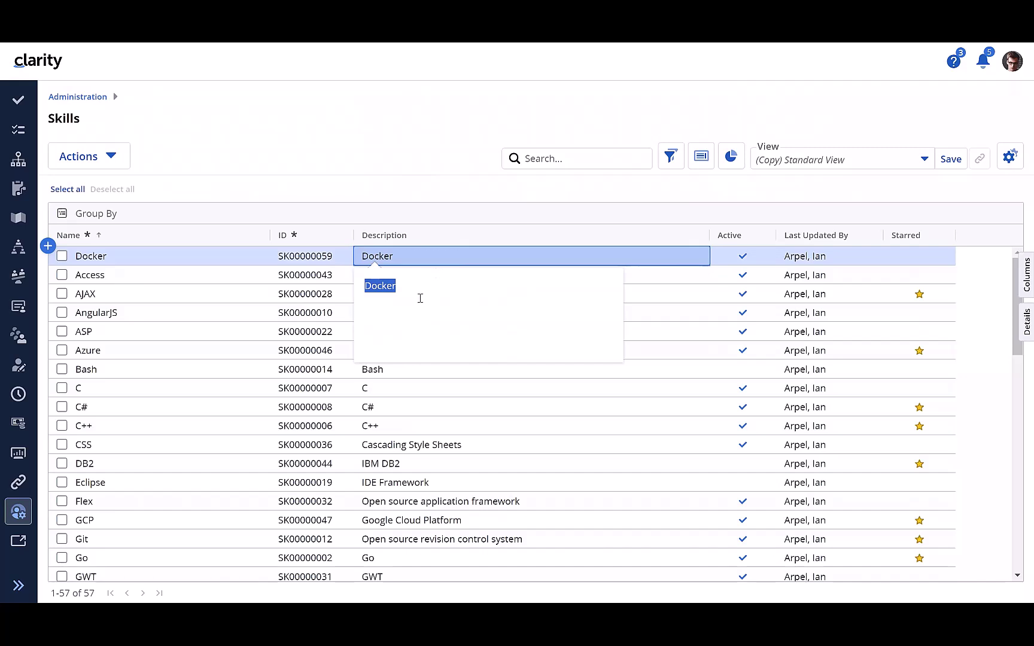
type("A platform for software containerization")
left_click(441, 91)
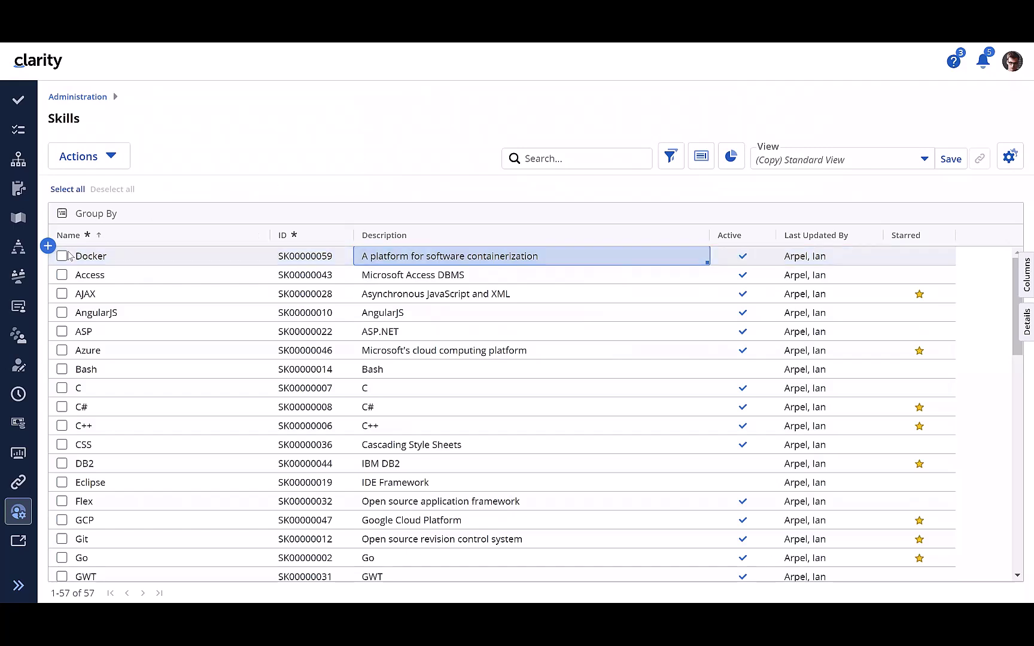
right_click(174, 263)
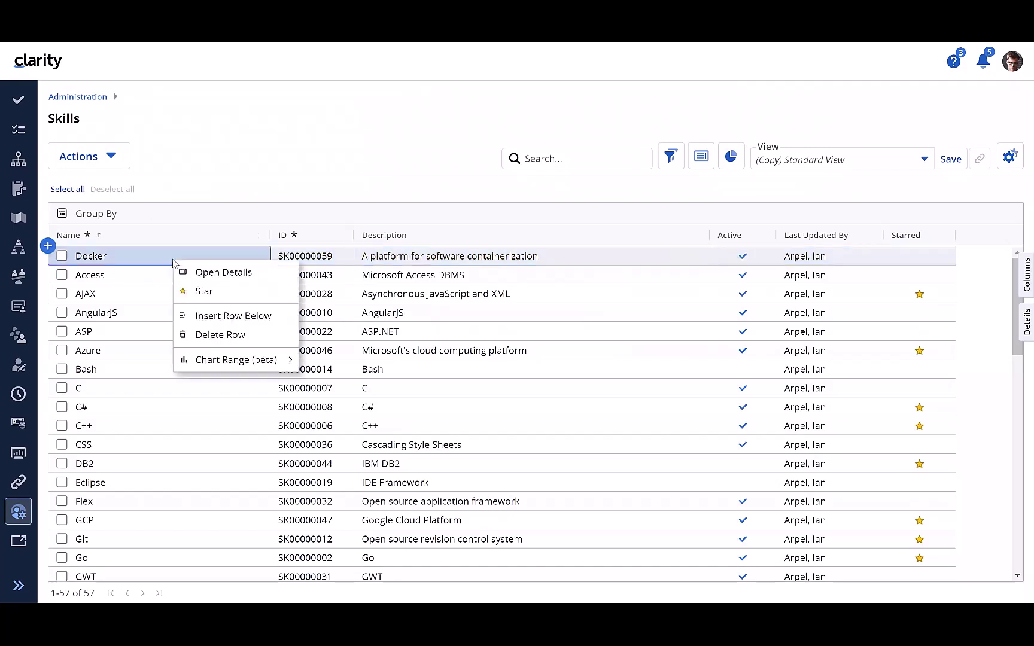
left_click(205, 339)
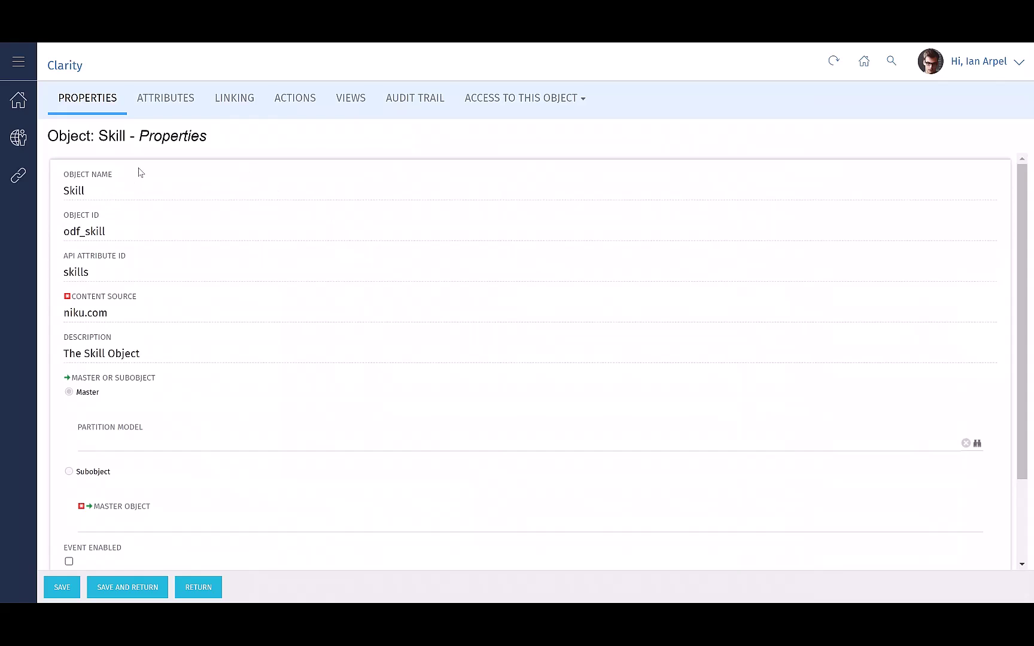
Step: Show the Skill object's eight attributes on its Attributes tab
left_click(170, 103)
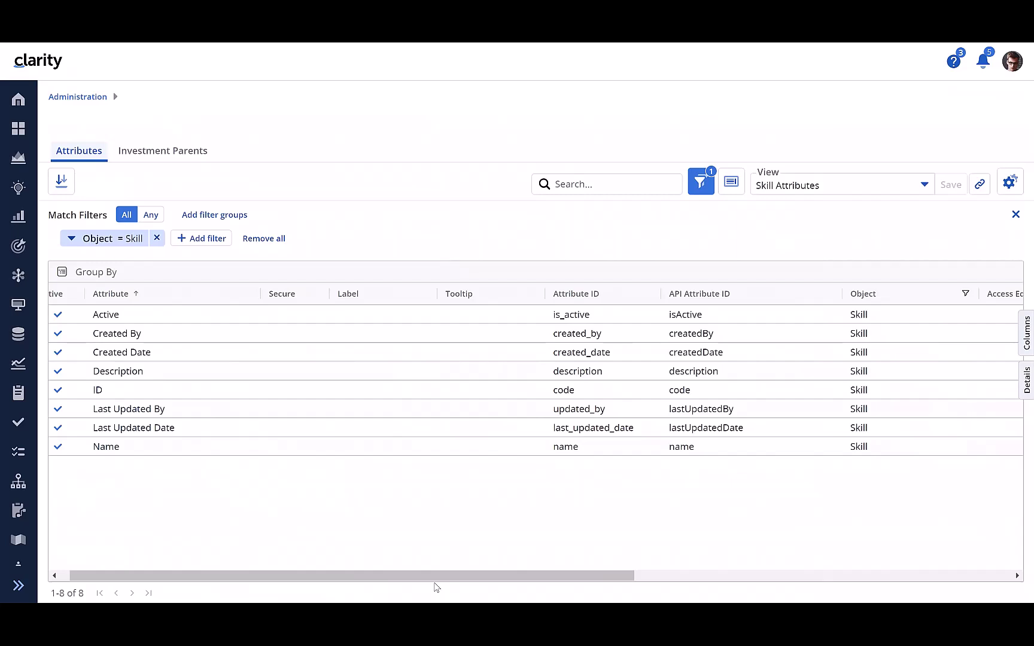
Step: Scroll the Skill attributes grid left to see its leading columns
scroll(389, 546, "left", 1)
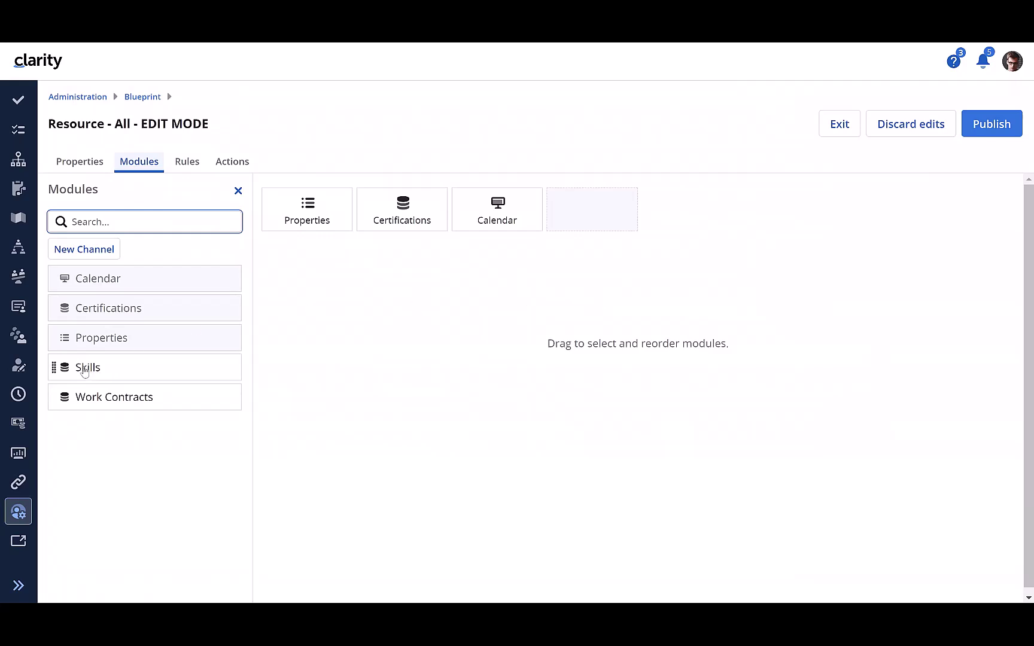
Step: Drag the Skills module onto the Resource - All blueprint canvas
left_click_drag(72, 368, 372, 216)
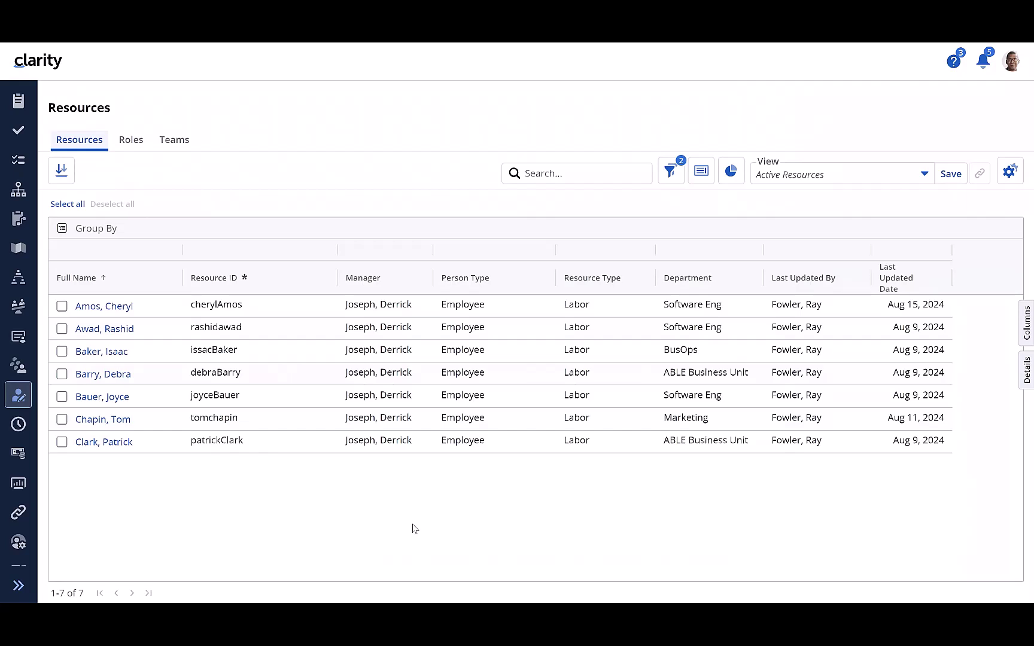
Step: Open the first resource and view its assigned skills, including HTML, CSS and JavaScript
left_click(120, 308)
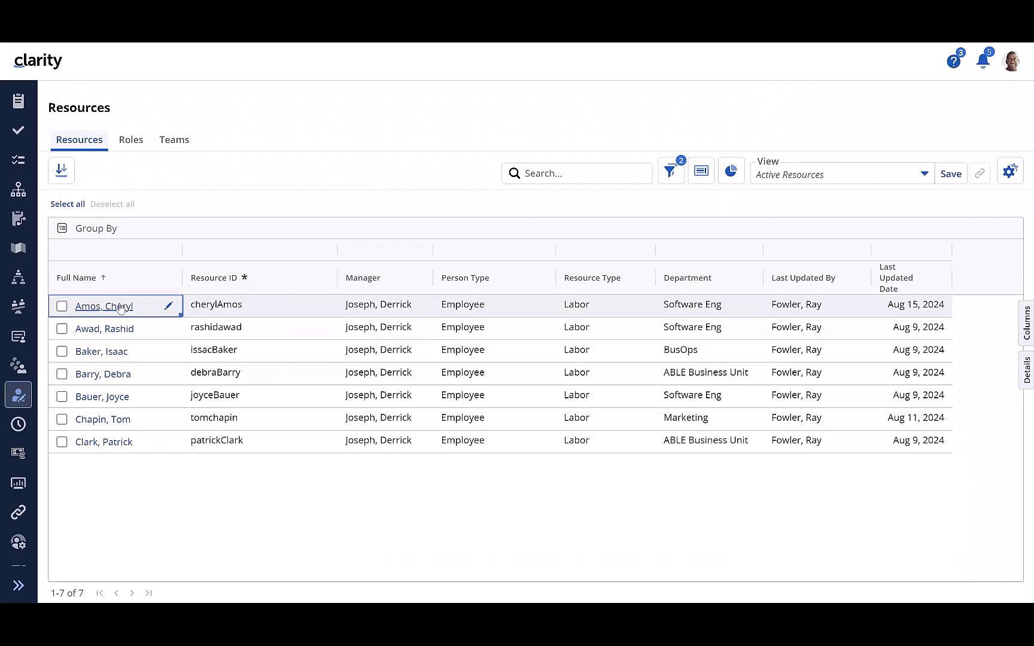
left_click(120, 308)
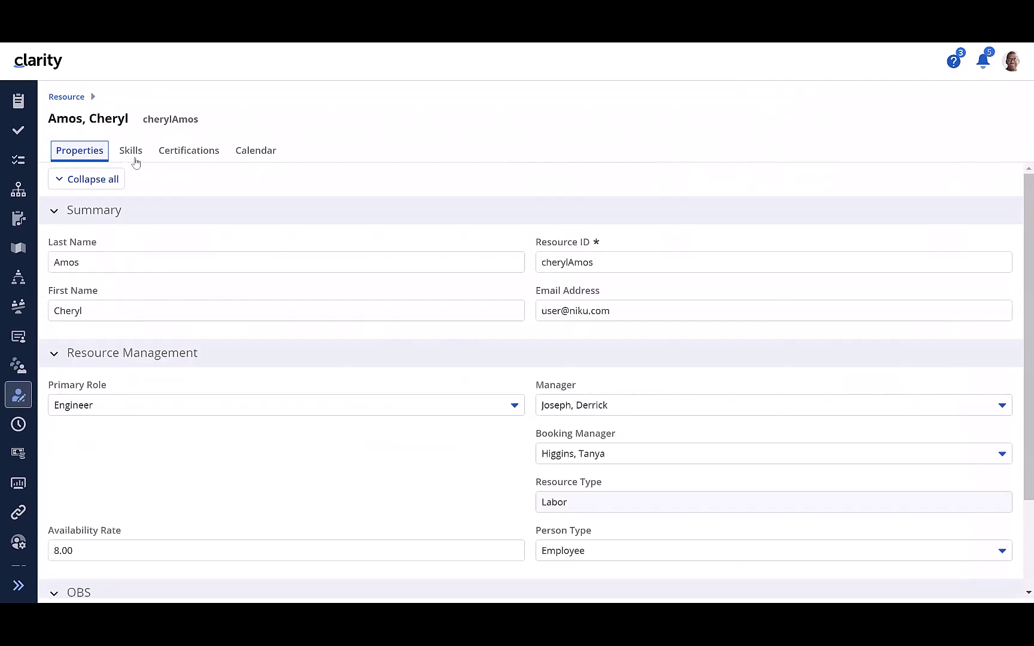
left_click(133, 154)
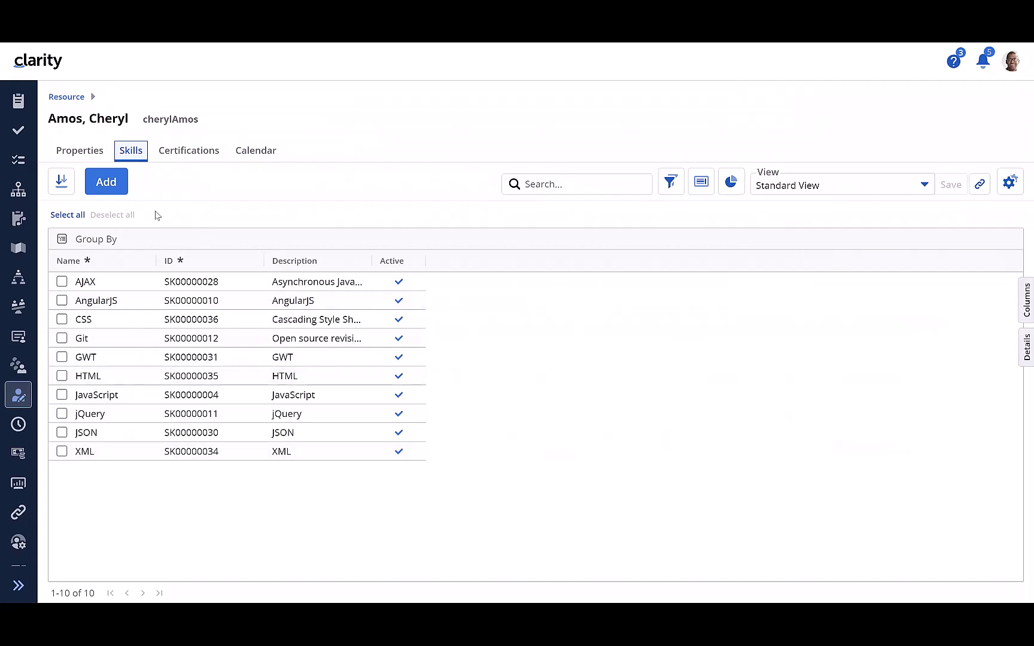
Step: Assign the Azure skill to the resource
left_click(105, 185)
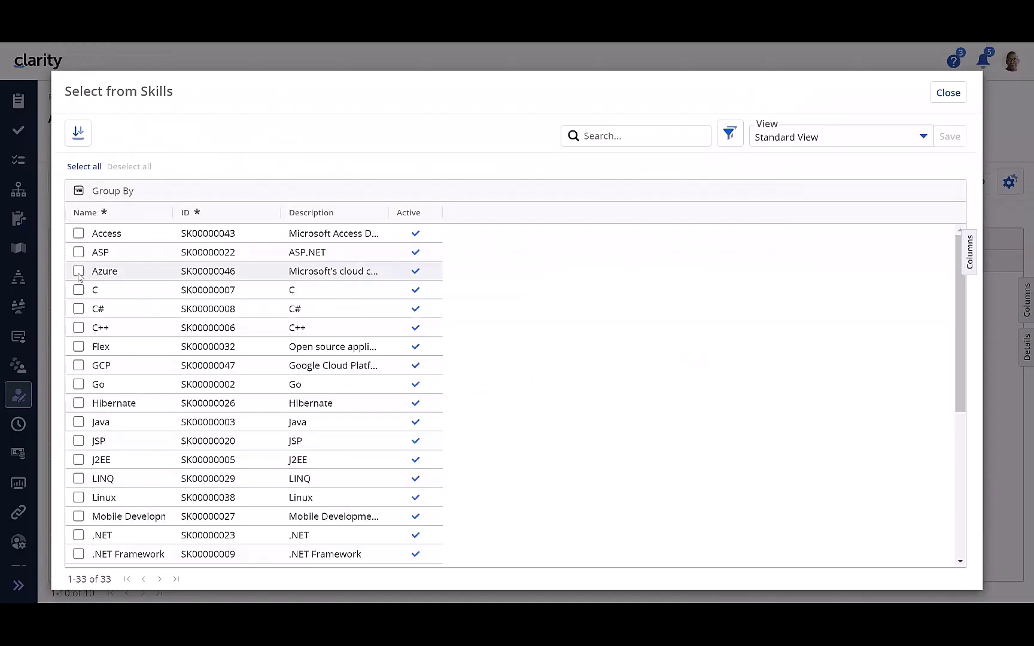
left_click(78, 271)
left_click(247, 166)
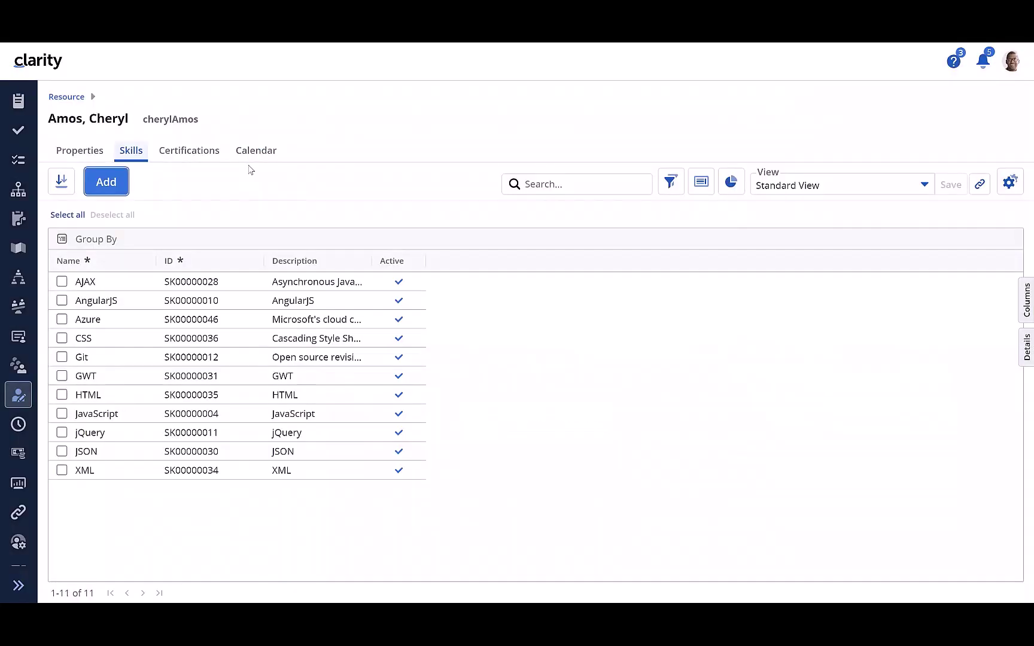
Step: Delete Azure from the resource's skills, leaving AJAX through XML
left_click(142, 319)
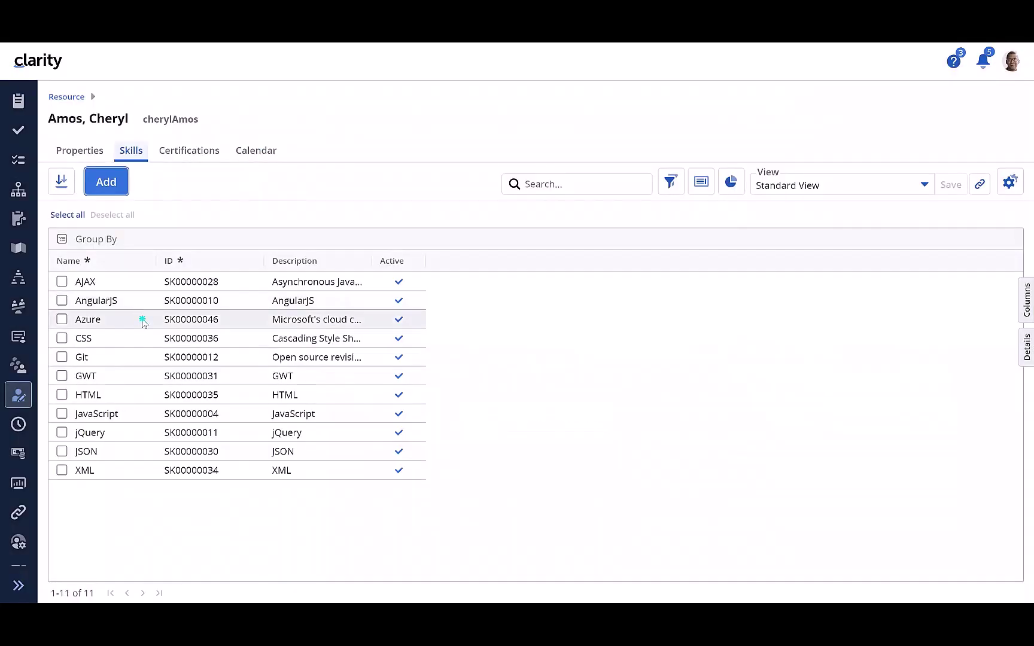
right_click(142, 319)
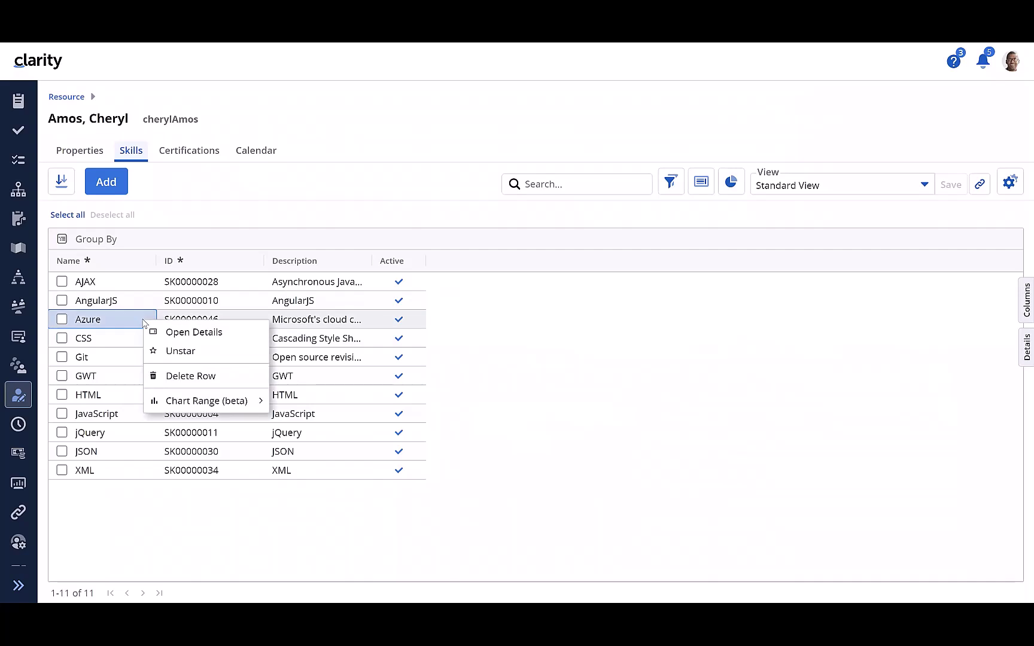
left_click(62, 319)
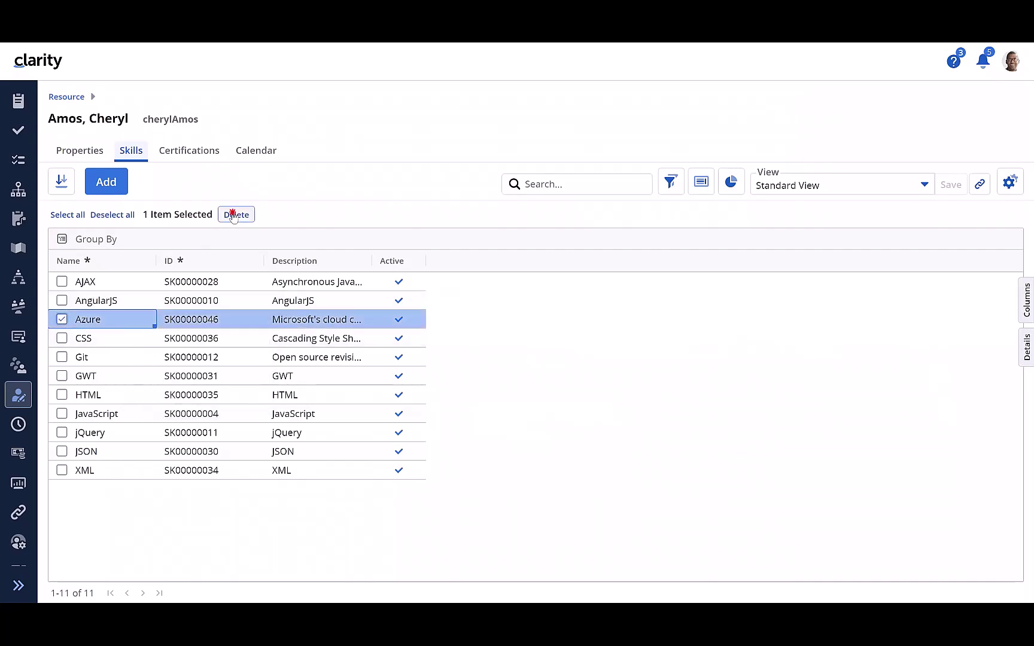
left_click(234, 215)
left_click(314, 286)
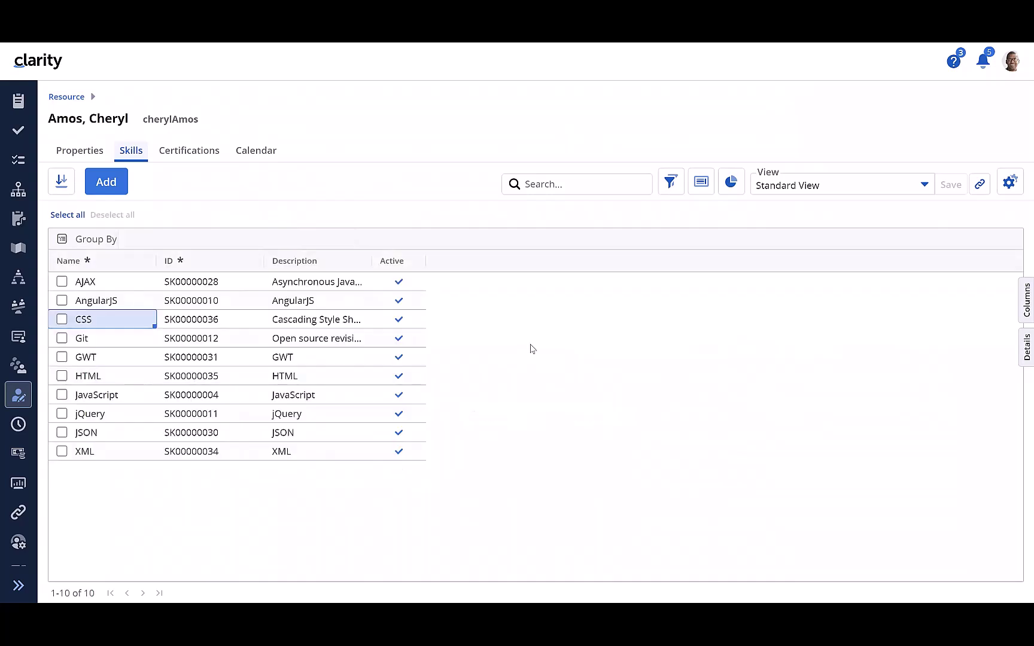
left_click(295, 282)
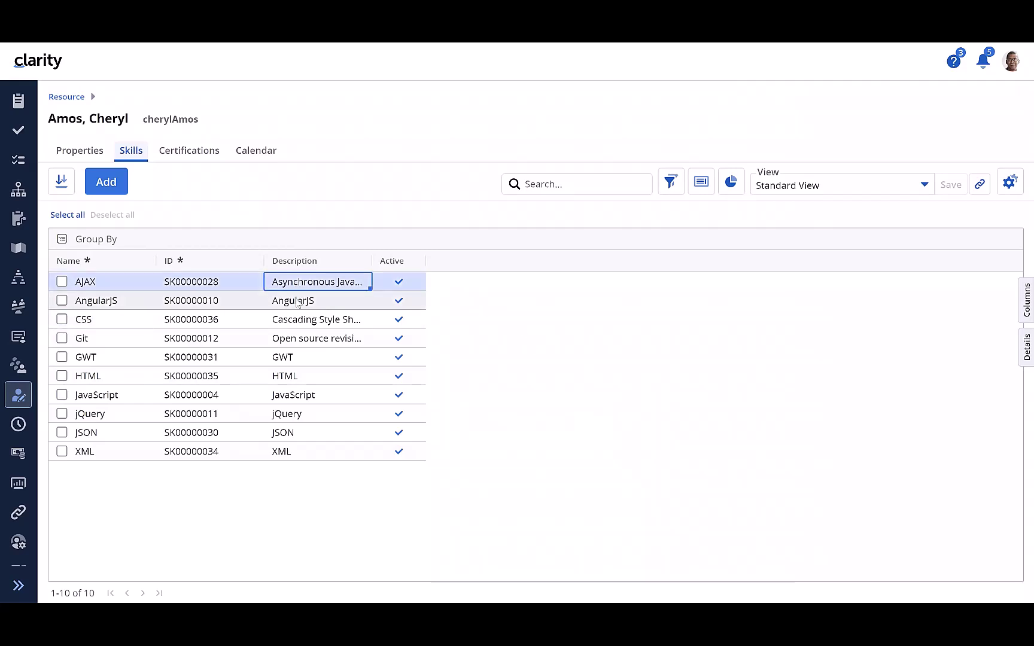
left_click(297, 303)
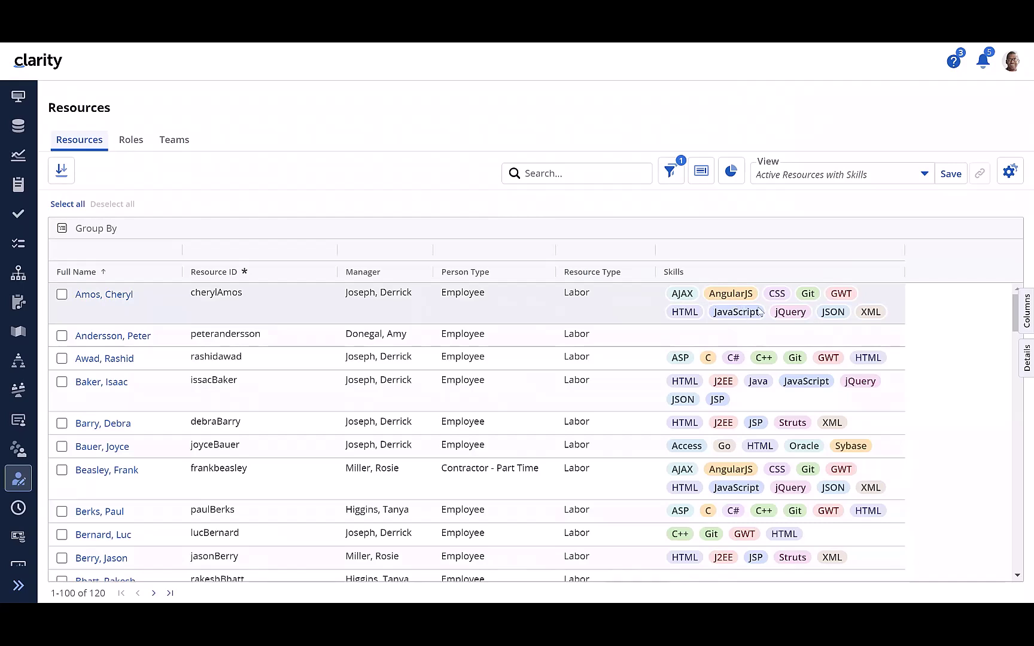
Step: Add Azure to the first resource's Skills cell in the resource list
left_click(837, 301)
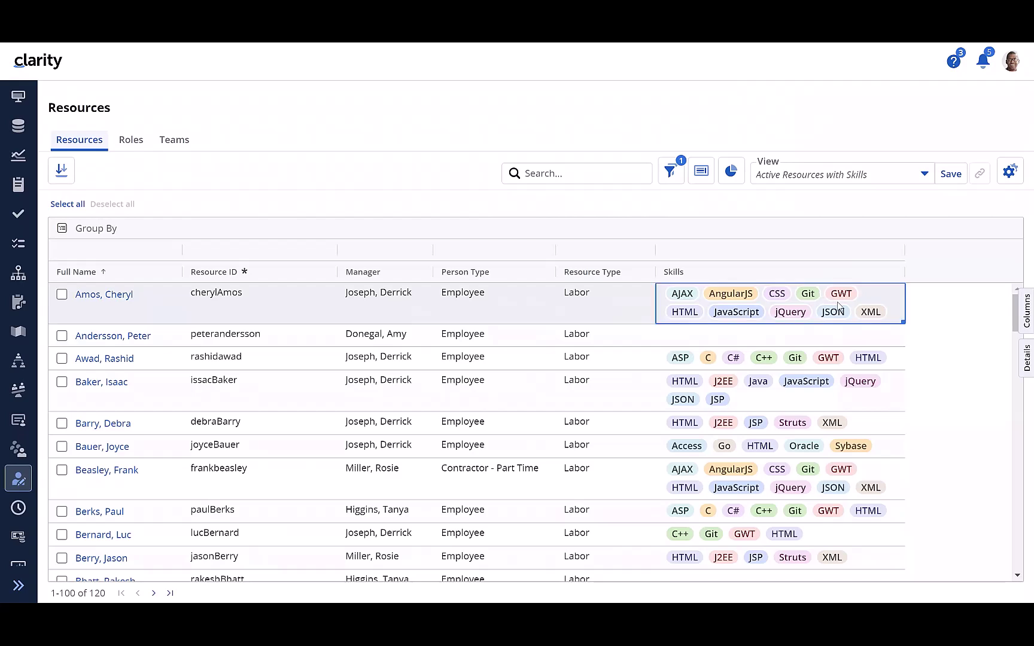
left_click(837, 301)
scroll(748, 478, "down", 3)
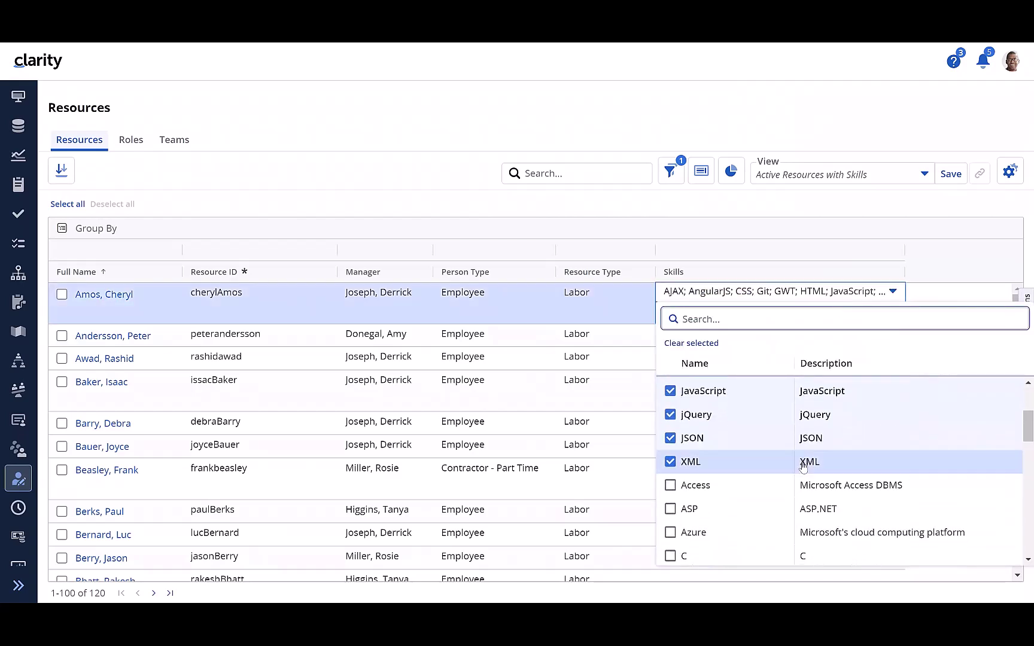
left_click(670, 534)
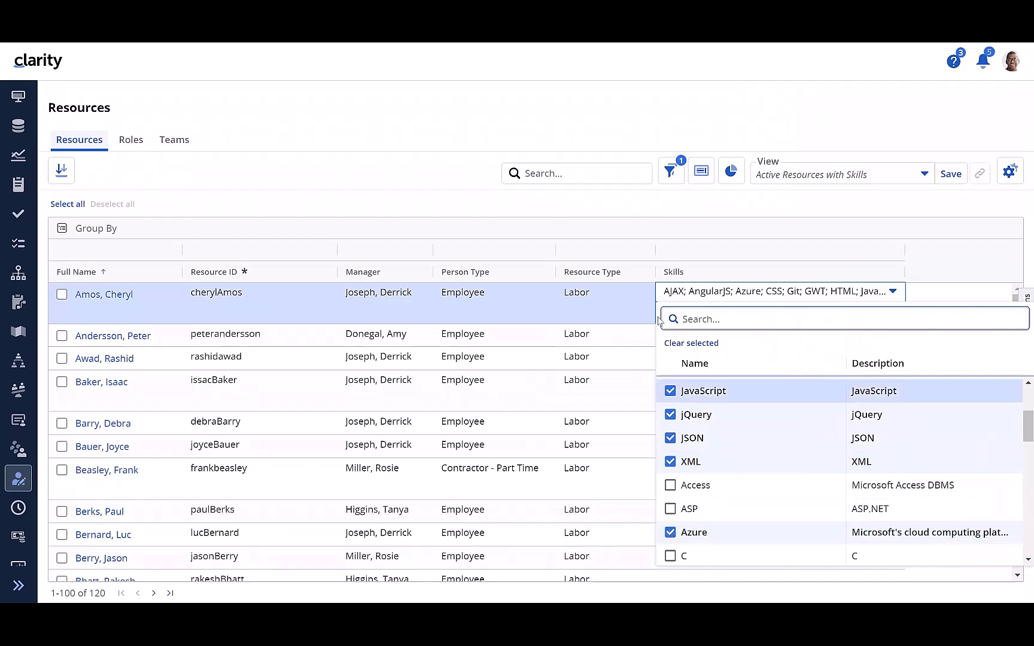
left_click(648, 237)
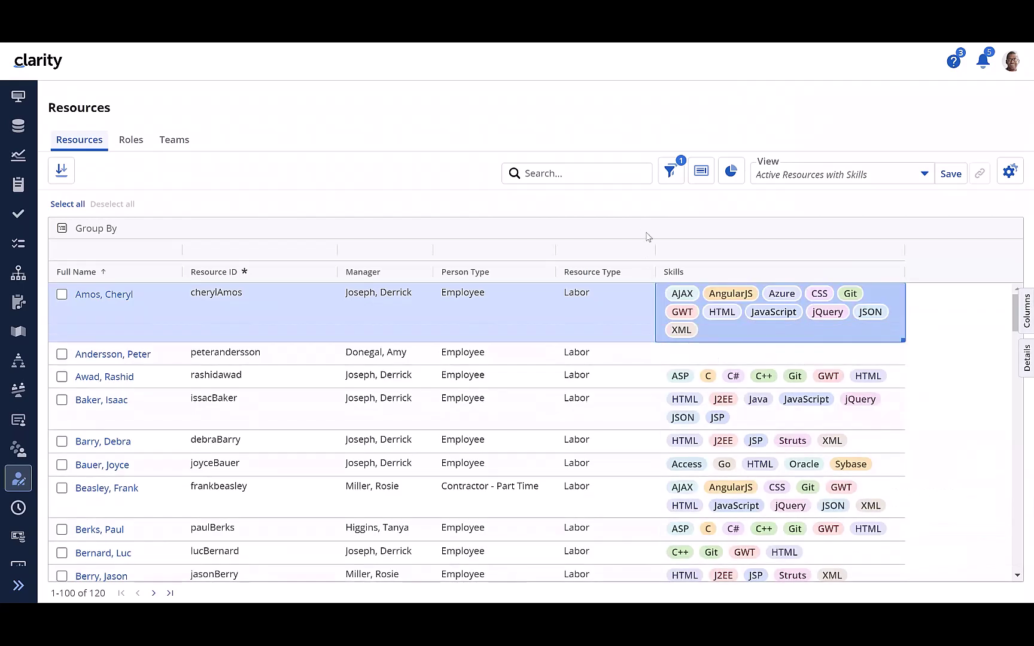
Step: Remove Azure from the first resource's Skills cell again
left_click(726, 322)
left_click(726, 323)
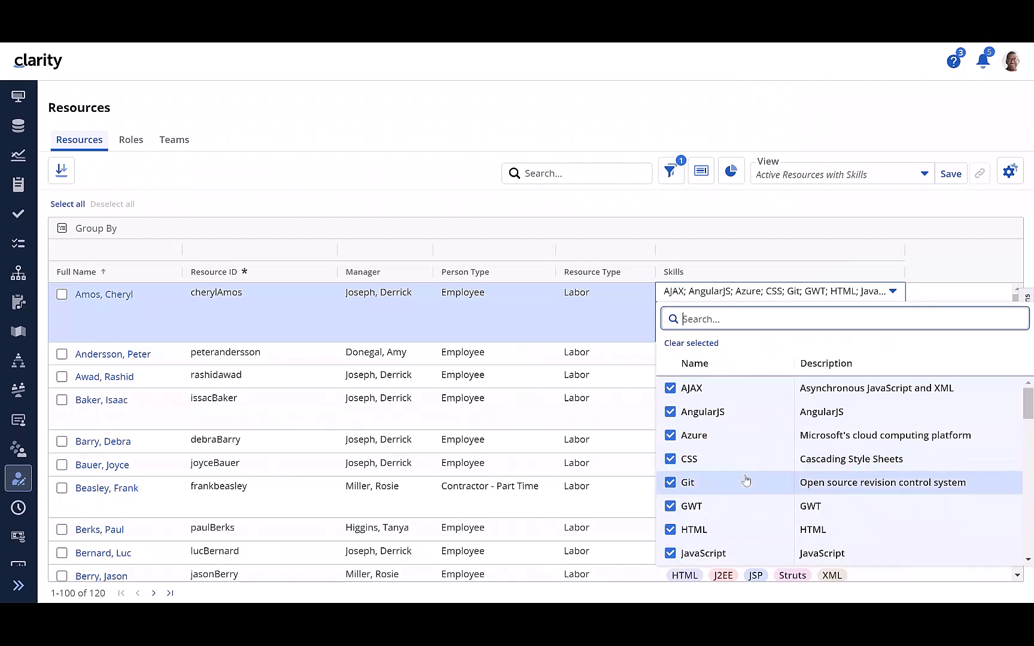
scroll(751, 477, "down", 2)
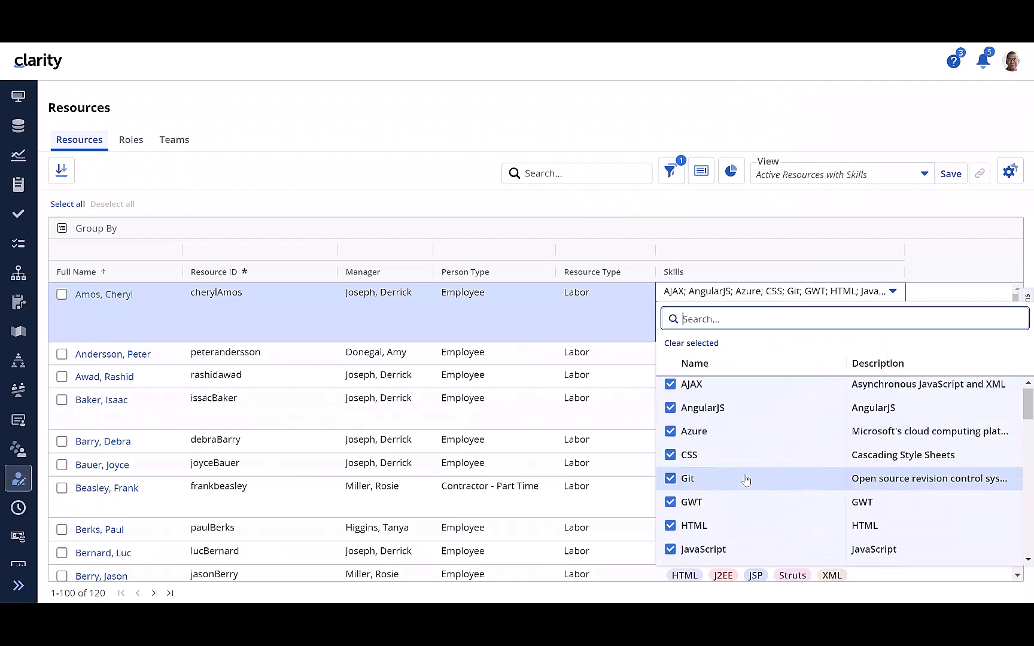
left_click(670, 431)
left_click(633, 219)
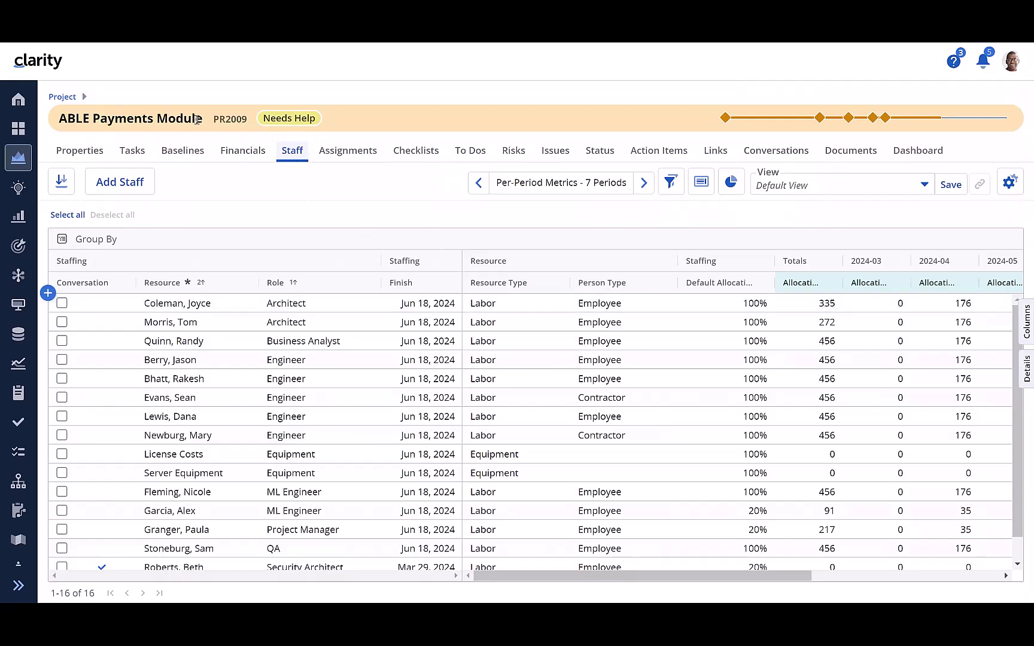
Step: Start adding resources as staff and filter the list to Skills = HTML
left_click(140, 185)
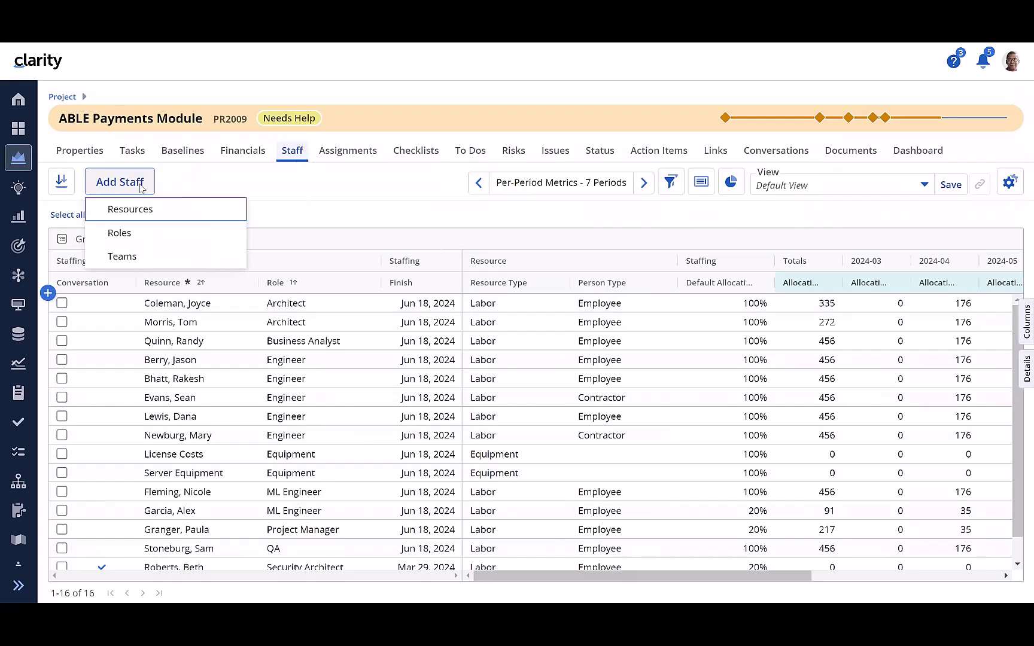
left_click(142, 209)
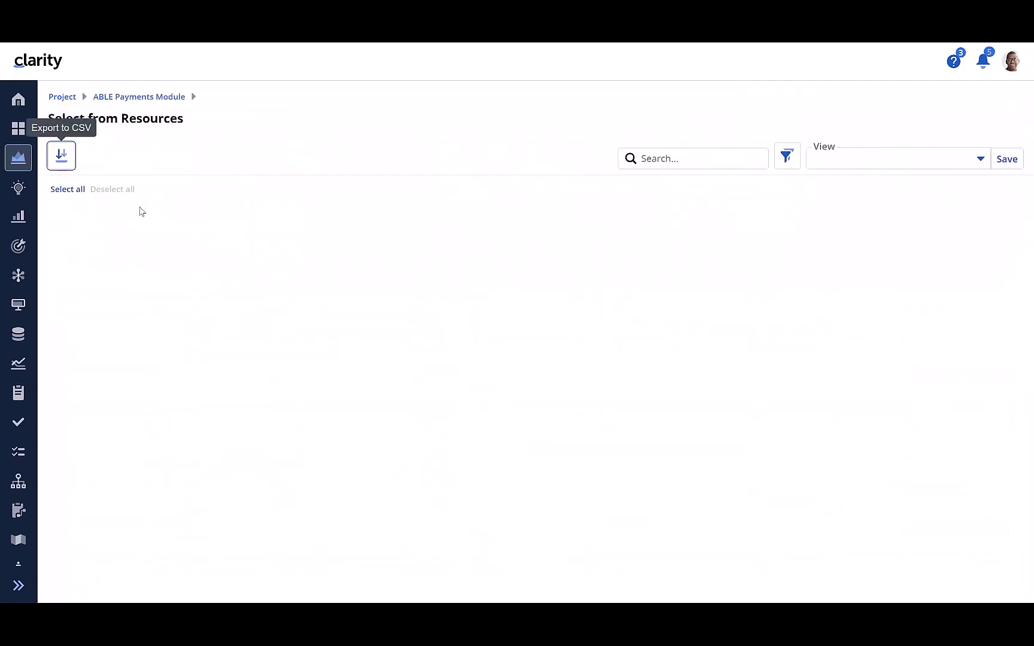
left_click(787, 157)
left_click(202, 213)
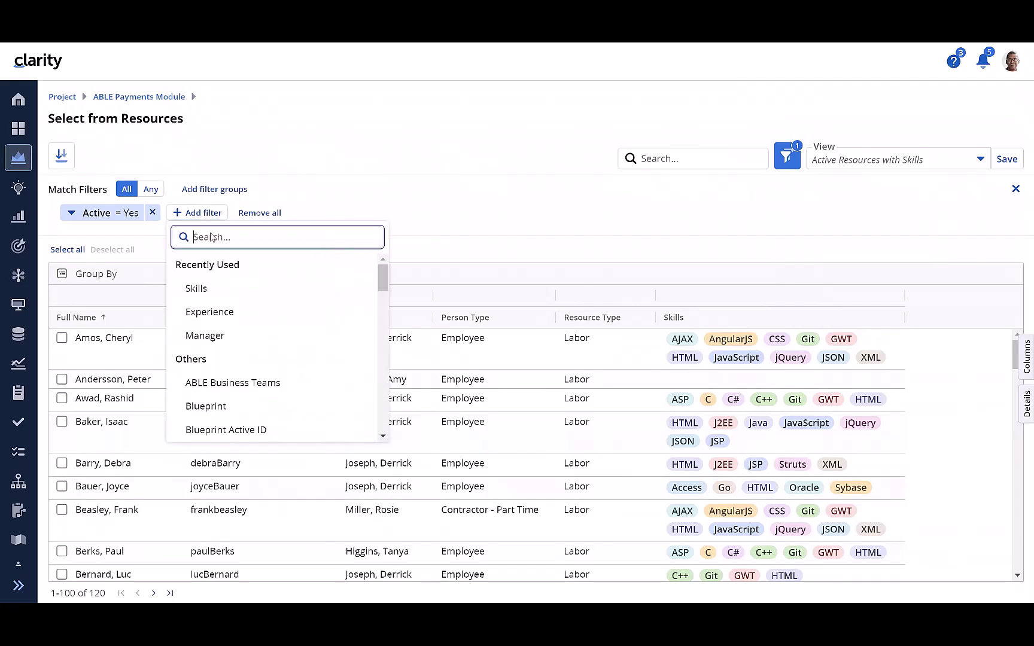
left_click(206, 292)
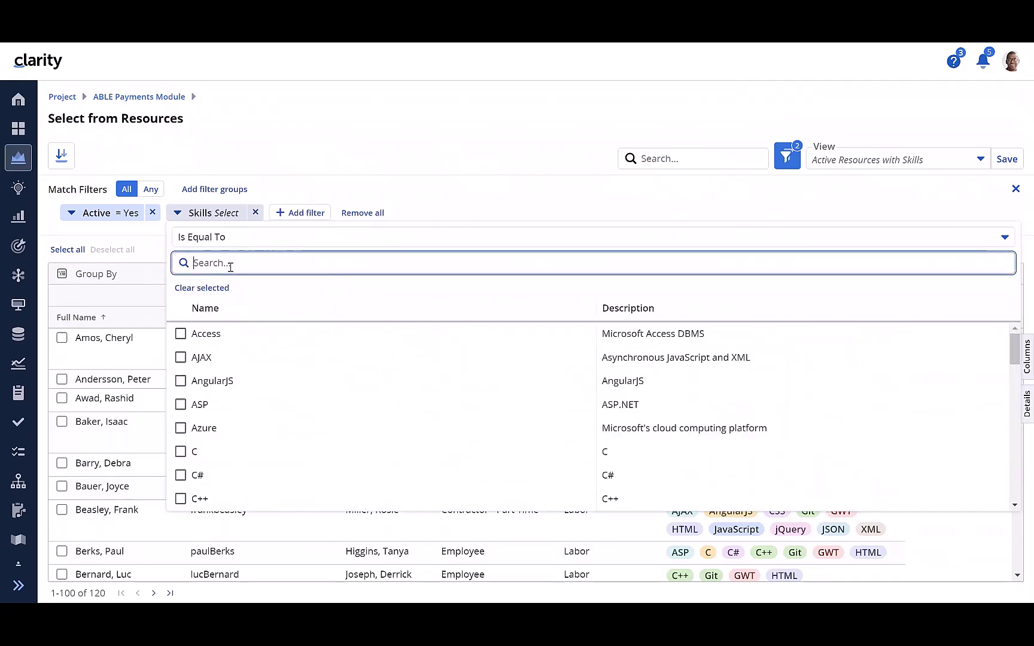
type("html")
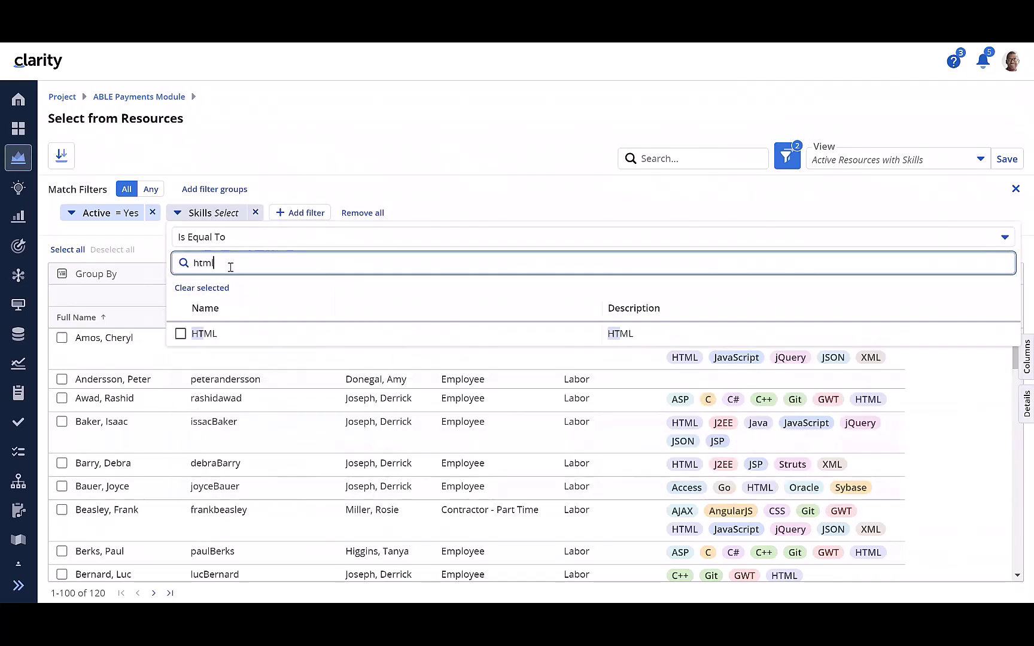
left_click(180, 333)
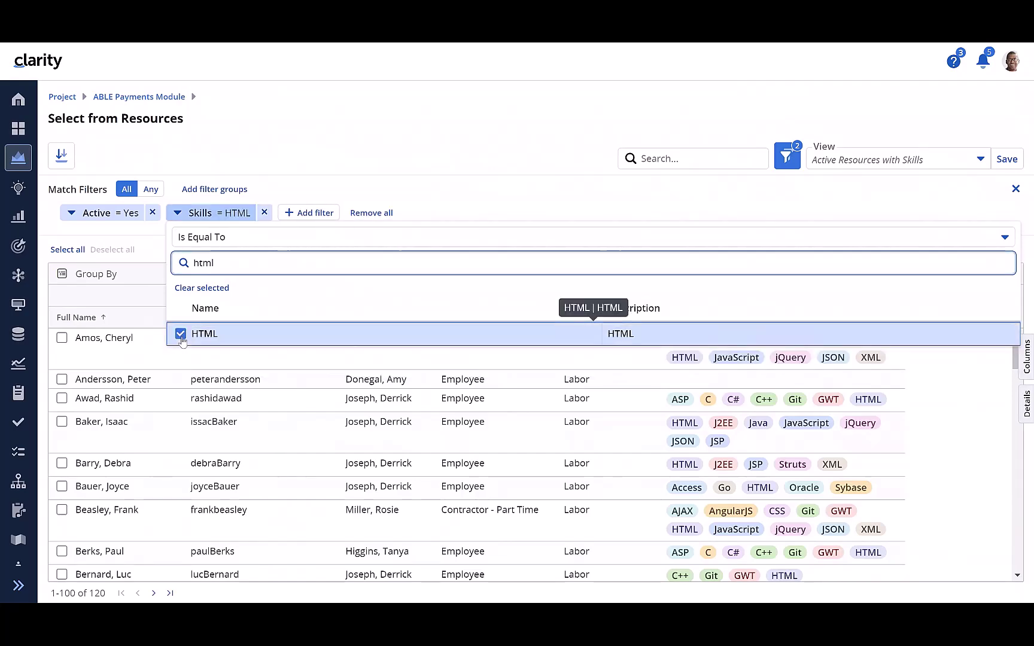
left_click(491, 158)
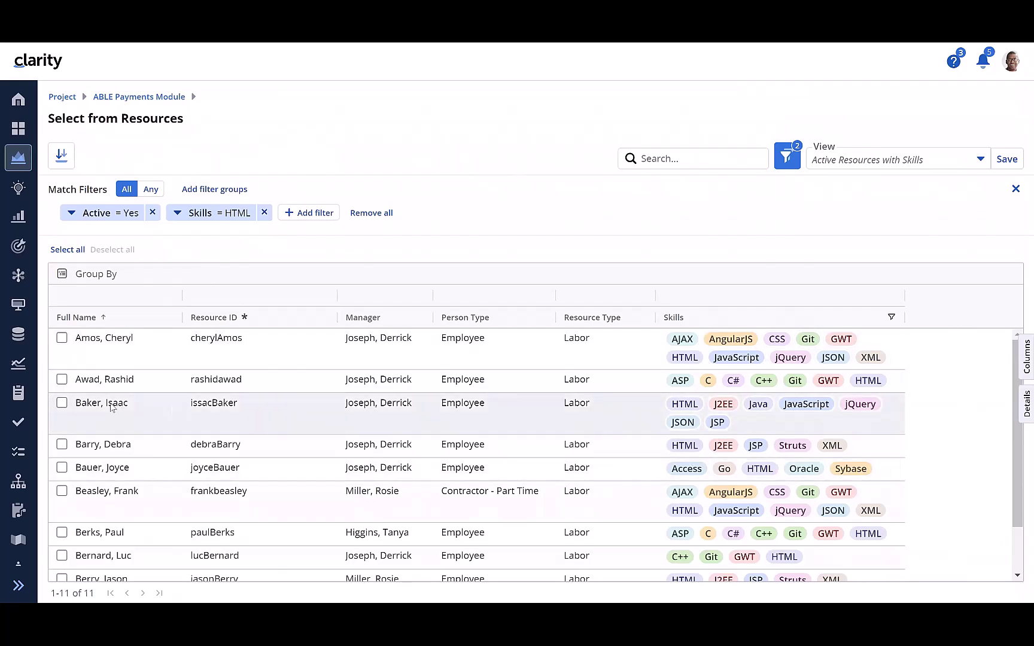
Step: Add the first two HTML-skilled resources to the project staff
left_click(63, 339)
left_click(62, 379)
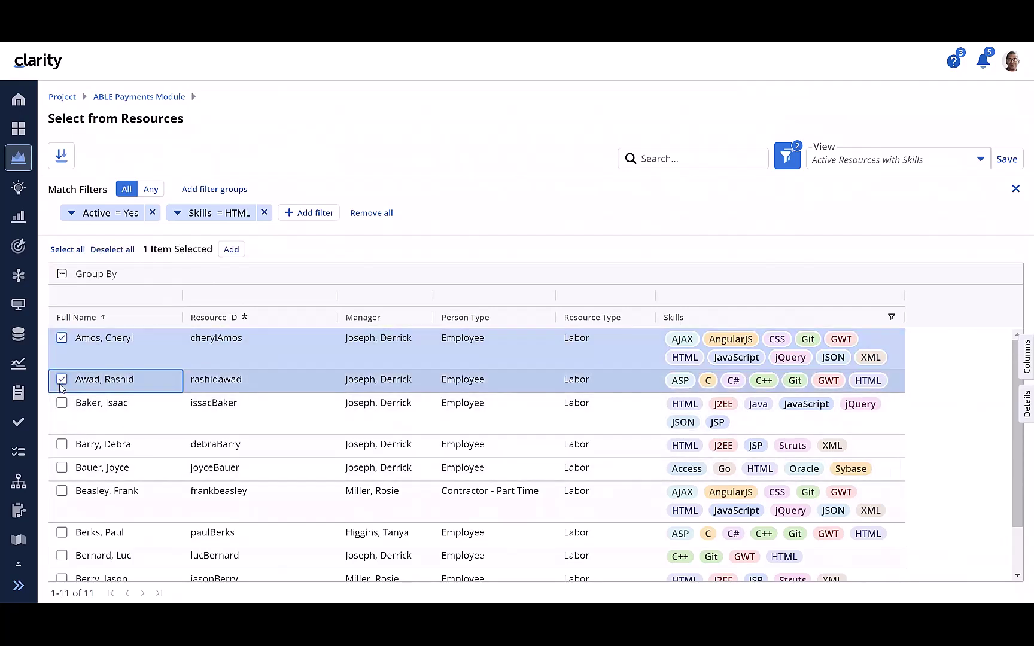
left_click(232, 251)
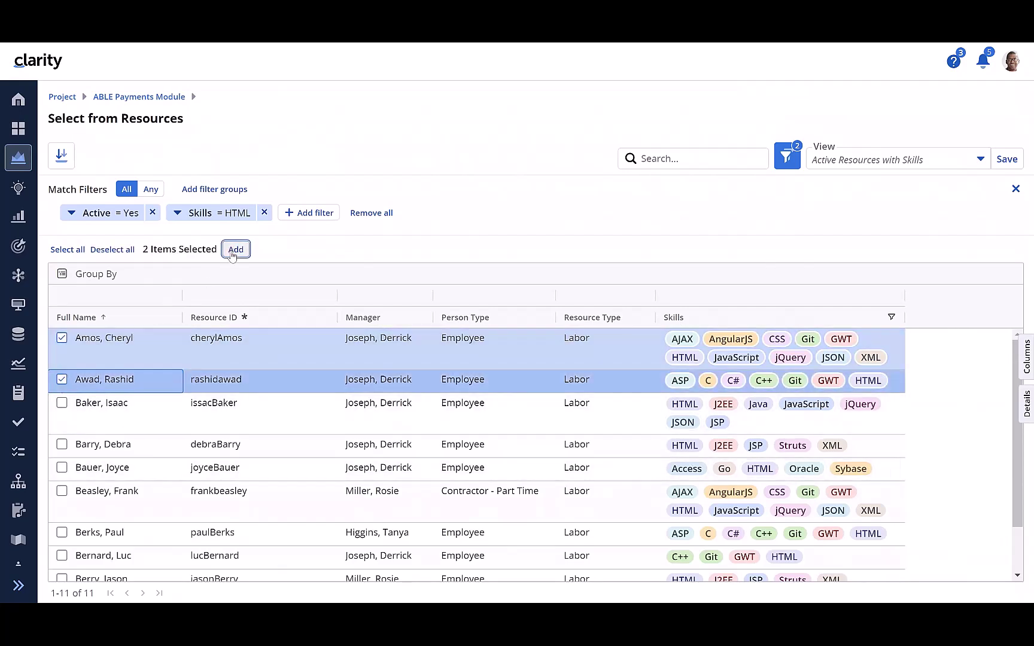